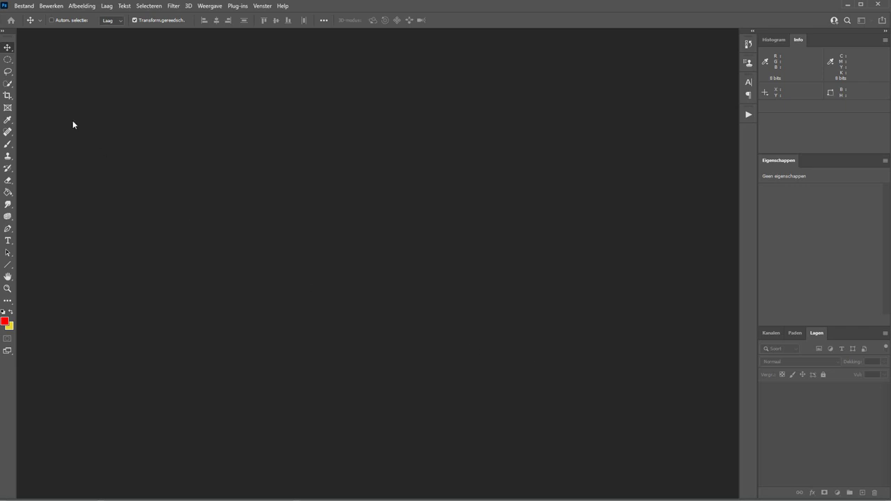
Step: Create a new 21 × 21 cm document at 300 pixels/inch via Bestand > Nieuw
click(26, 7)
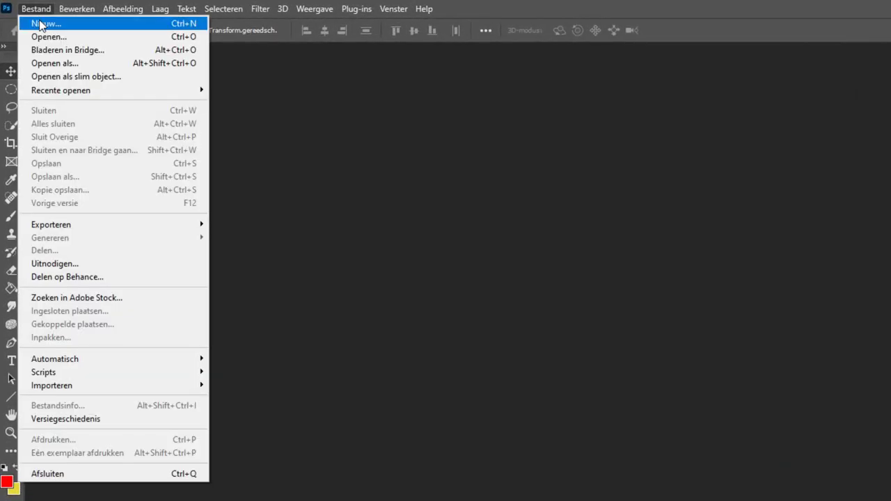
click(40, 24)
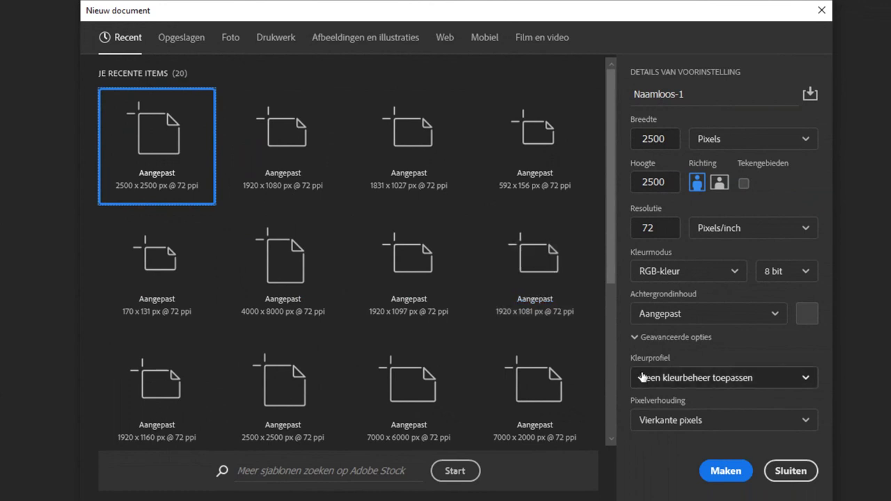
double_click(662, 229)
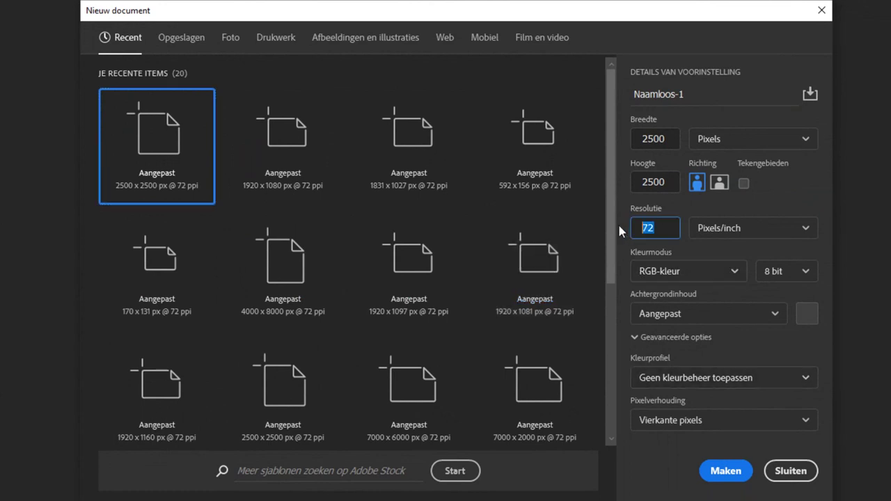
text(300)
click(734, 143)
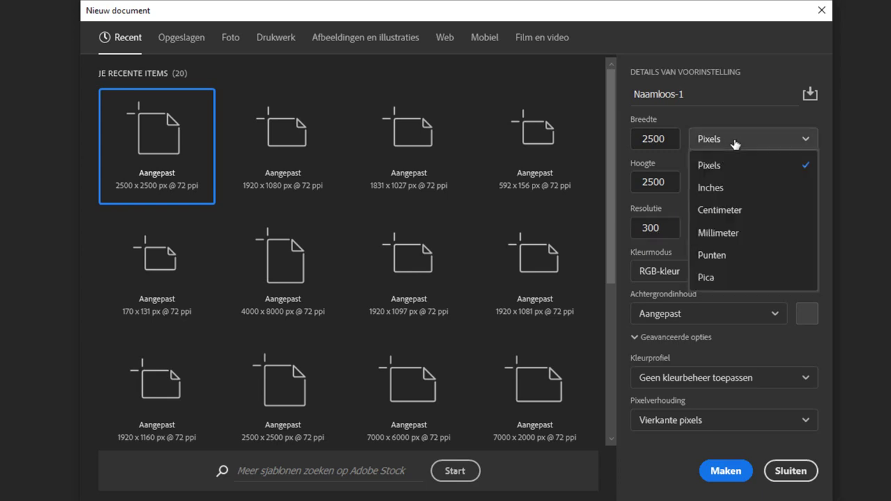
click(733, 216)
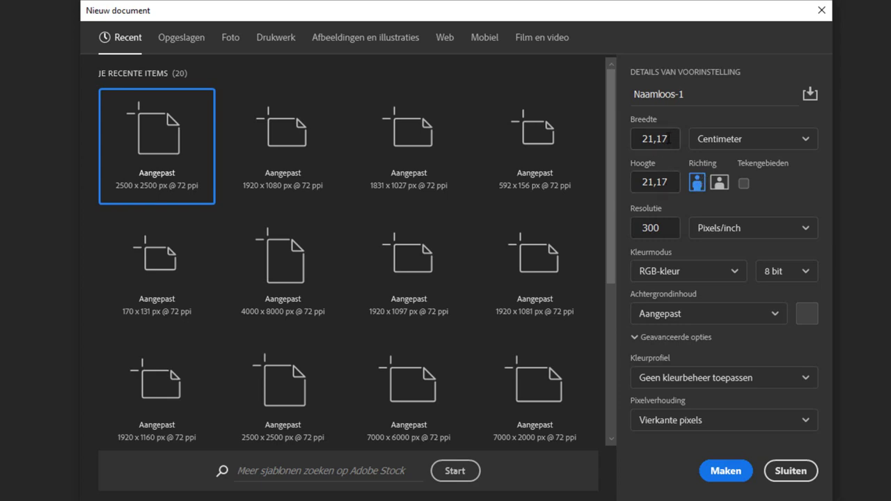
drag(670, 139, 605, 144)
text(21)
key(Tab)
key(Tab)
text(21)
key(Tab)
click(724, 471)
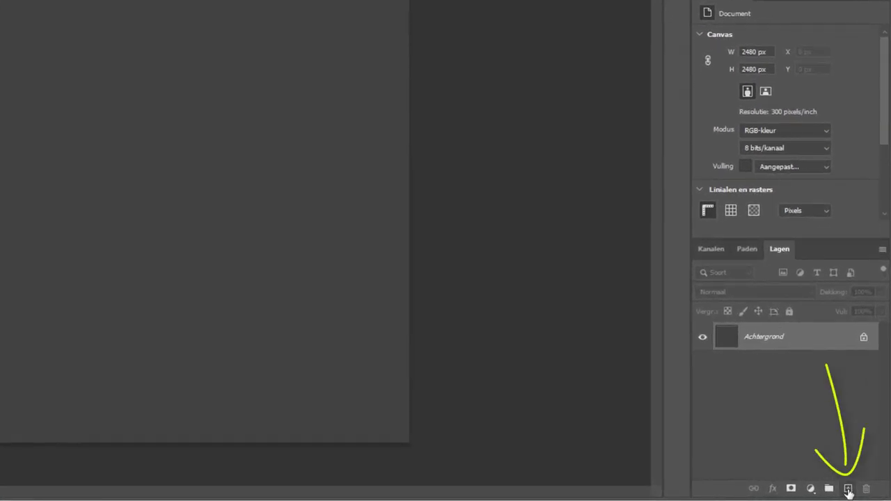
Step: Add an empty layer, Laag 1, above the background layer
click(847, 489)
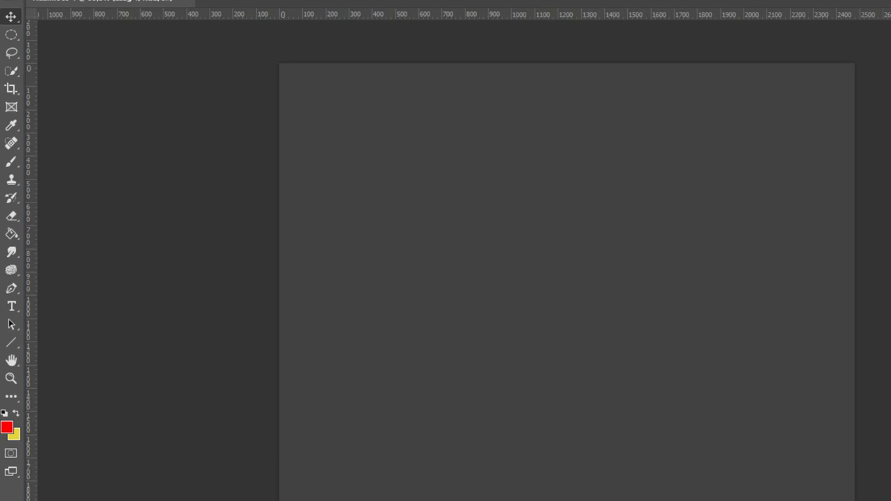
Step: Switch to the Gradient tool and choose the rainbow preset gradient
right_click(10, 235)
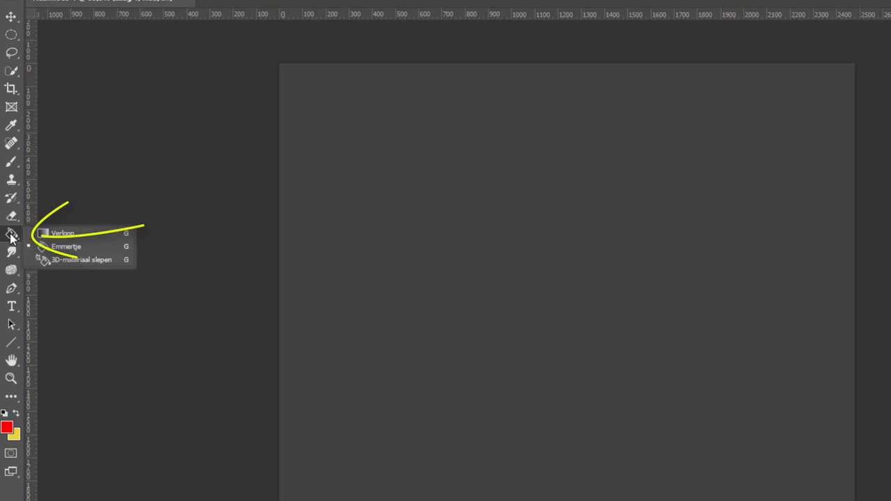
click(64, 235)
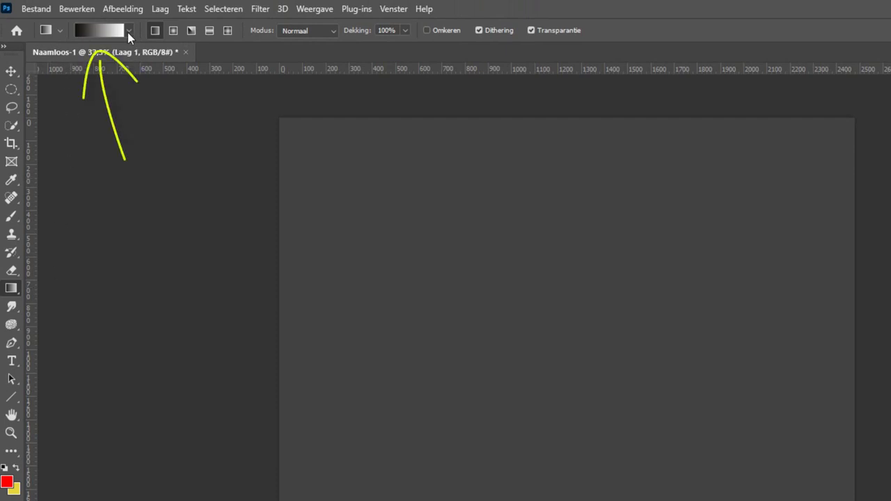
click(128, 32)
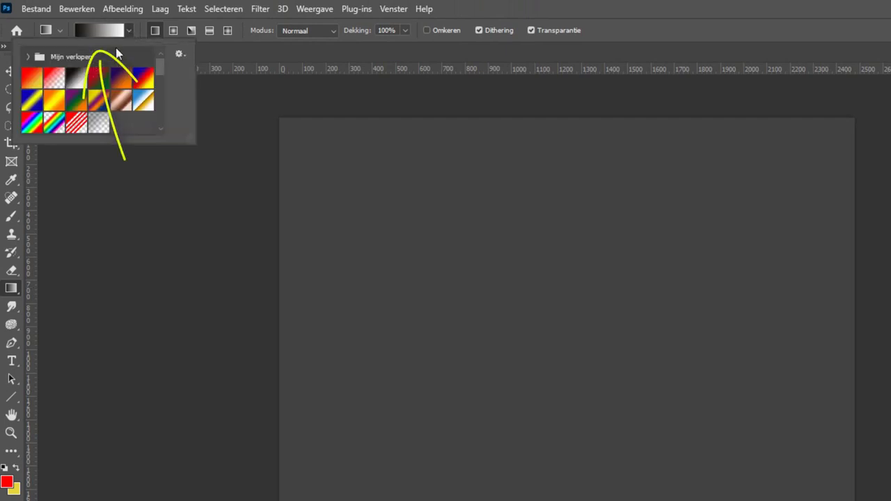
click(32, 124)
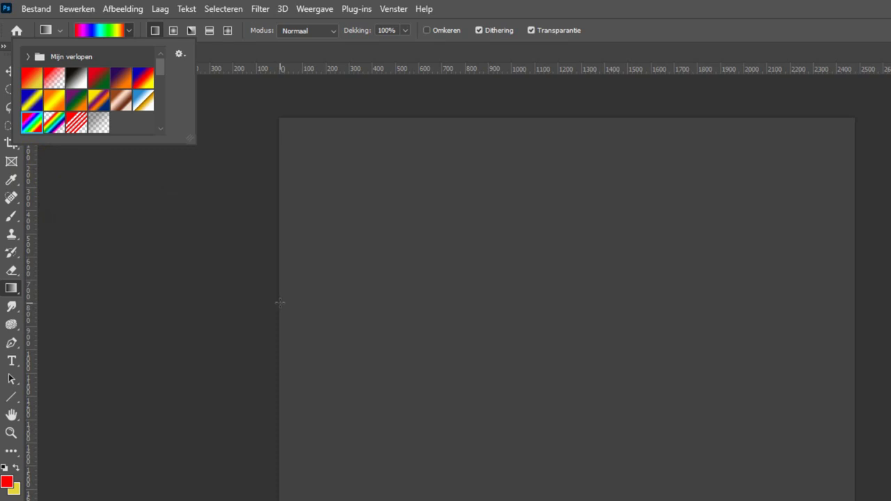
Step: Drag a horizontal rainbow gradient across Laag 1, replacing an undone diagonal attempt
mouse_move(279, 302)
mouse_down()
mouse_move(332, 258)
mouse_move(533, 202)
mouse_move(570, 219)
mouse_move(553, 384)
mouse_move(569, 401)
mouse_up()
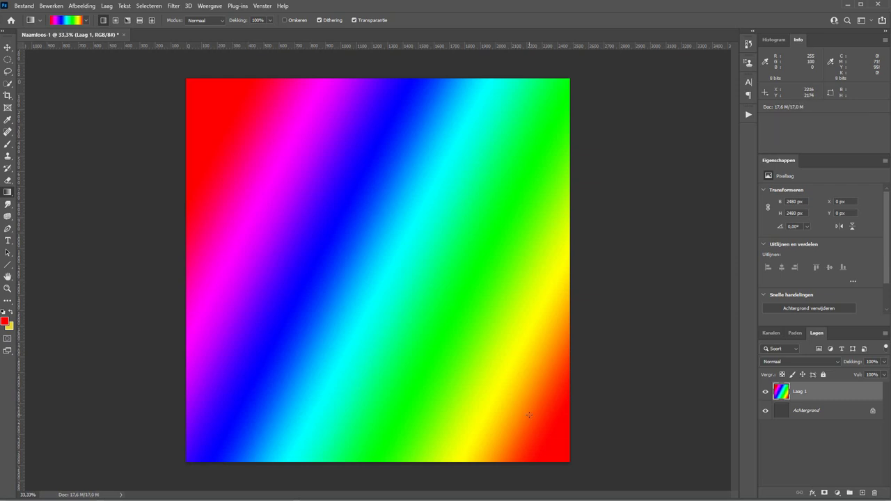
key(ctrl+z)
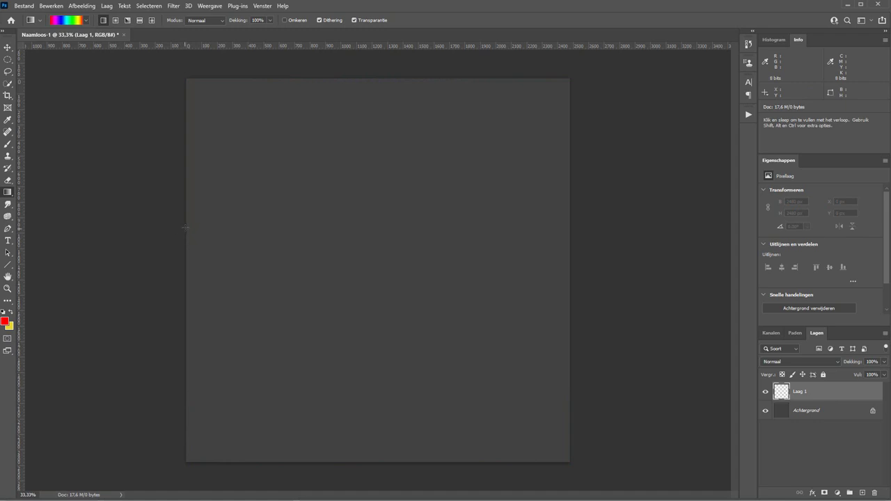
mouse_move(185, 224)
mouse_down()
mouse_move(508, 225)
mouse_move(569, 236)
mouse_up()
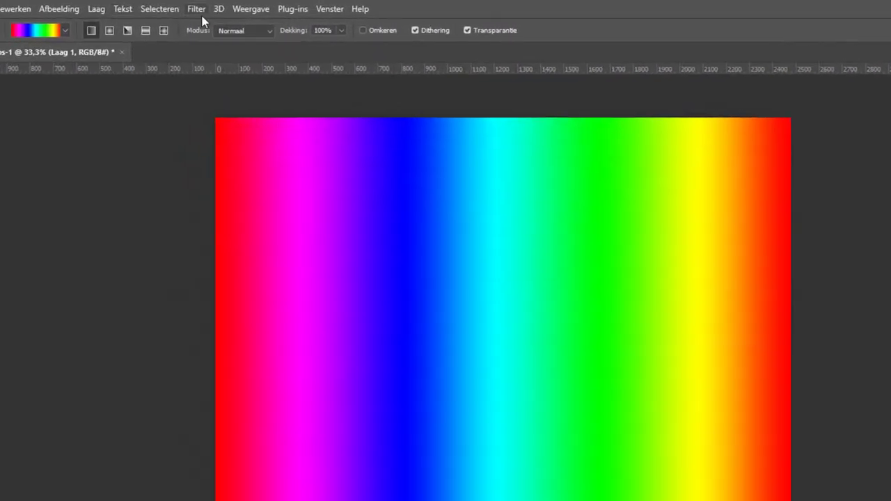
Step: Apply Filter > Vervorm > Poolcoördinaten with Rechthoekig naar polair to Laag 1
click(197, 10)
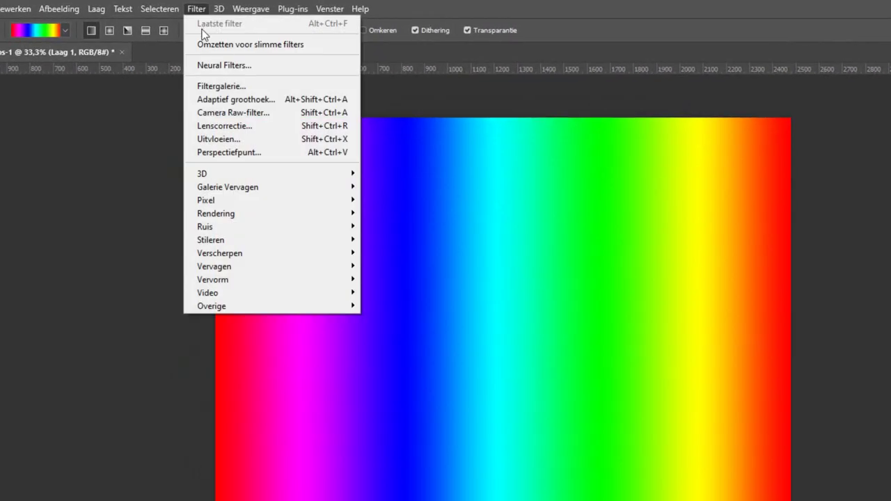
mouse_move(212, 279)
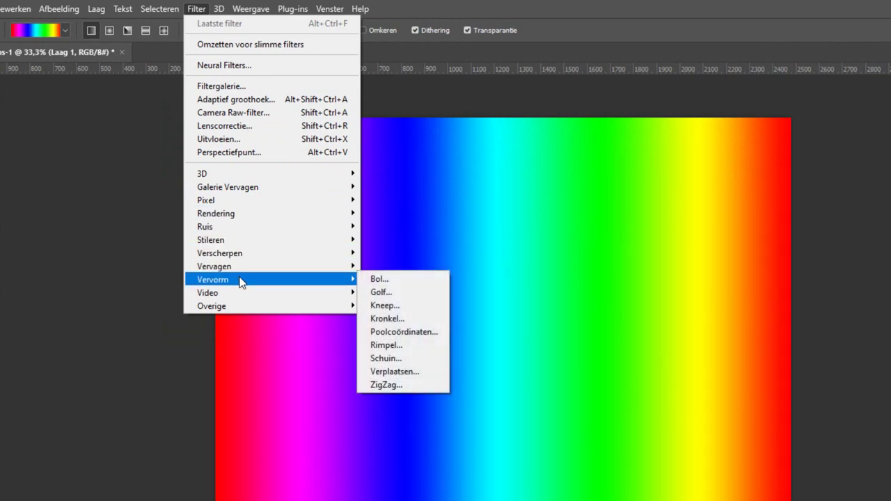
click(401, 332)
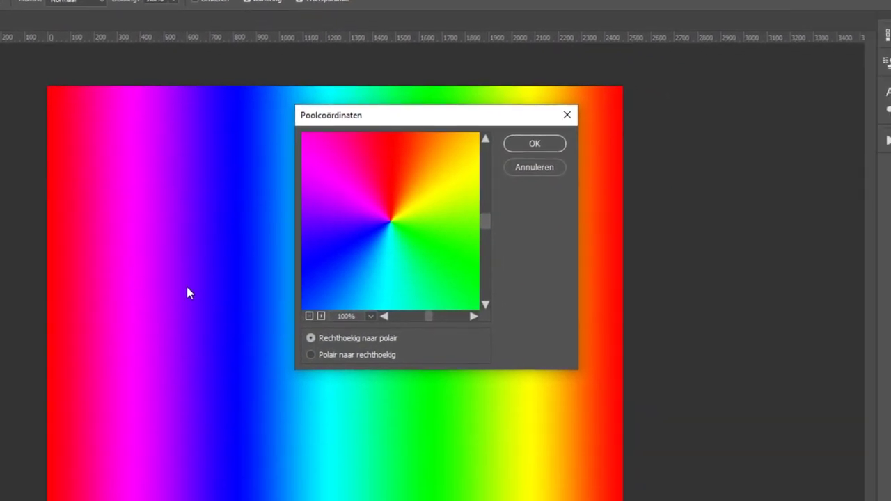
click(309, 355)
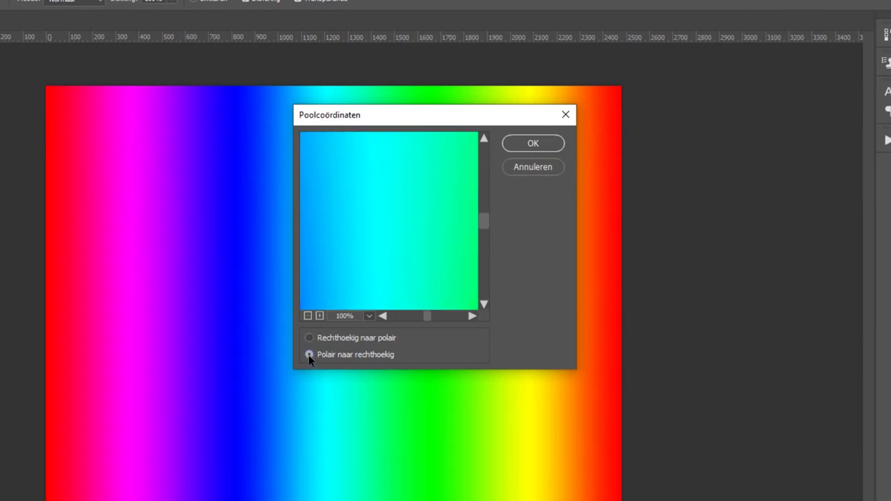
click(309, 338)
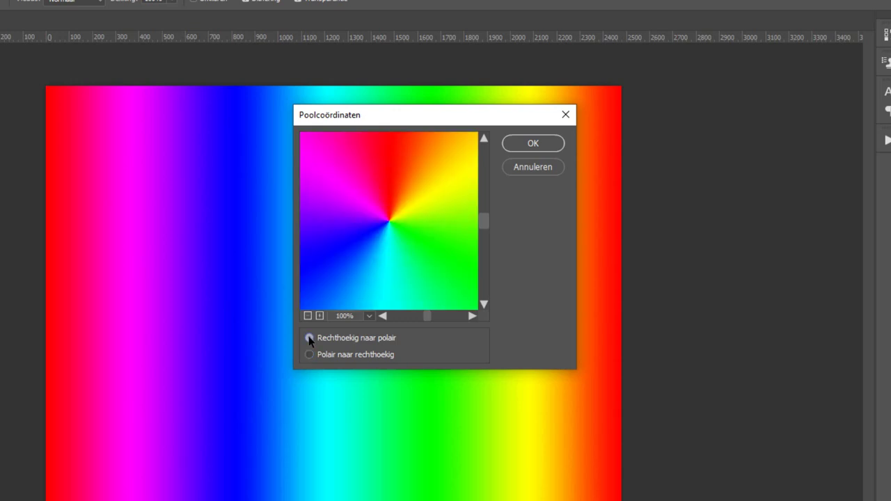
click(540, 144)
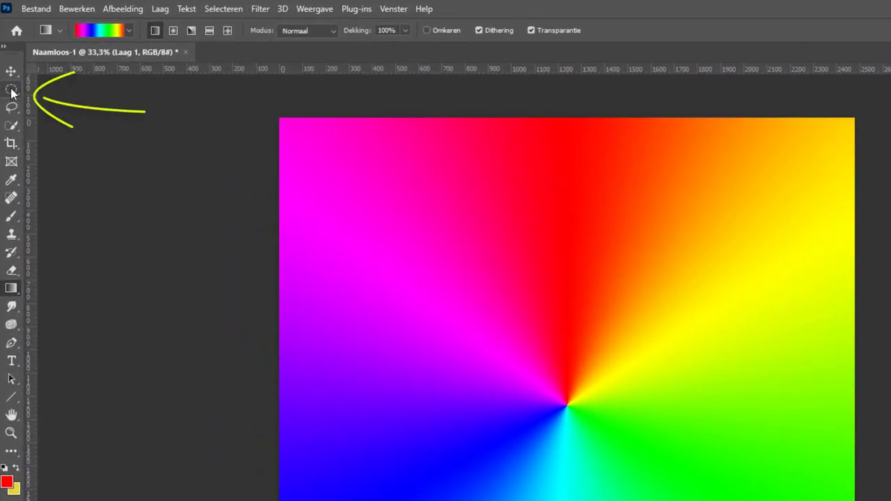
Step: Draw a circular elliptical-marquee selection spanning the whole square canvas, then invert it
click(11, 91)
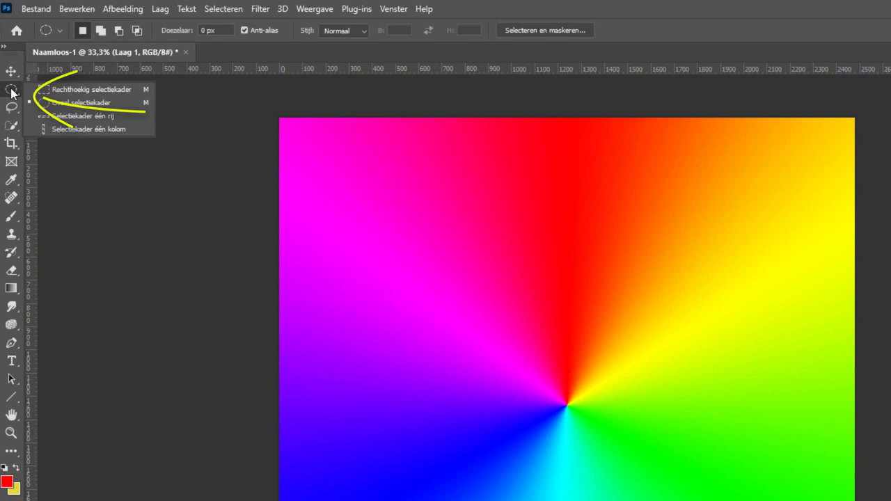
click(65, 102)
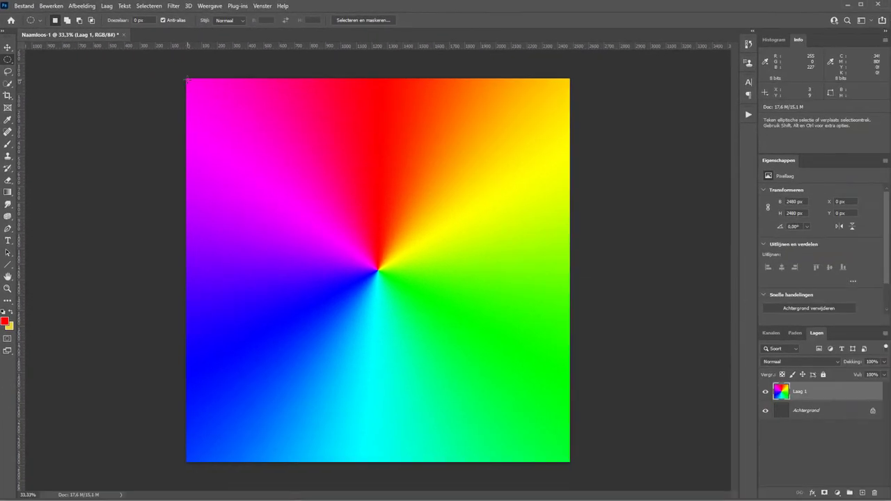
drag(187, 80, 568, 461)
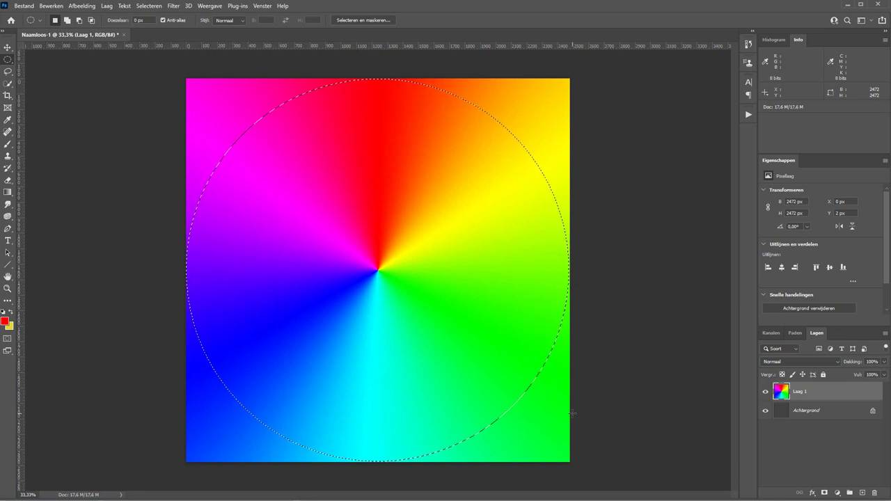
key(ctrl+shift+i)
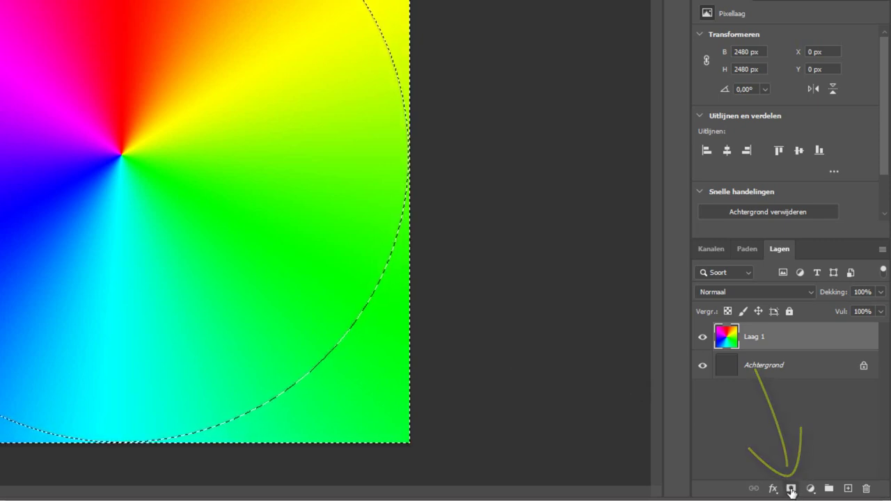
Step: Add a layer mask to Laag 1 from the circular selection
click(791, 490)
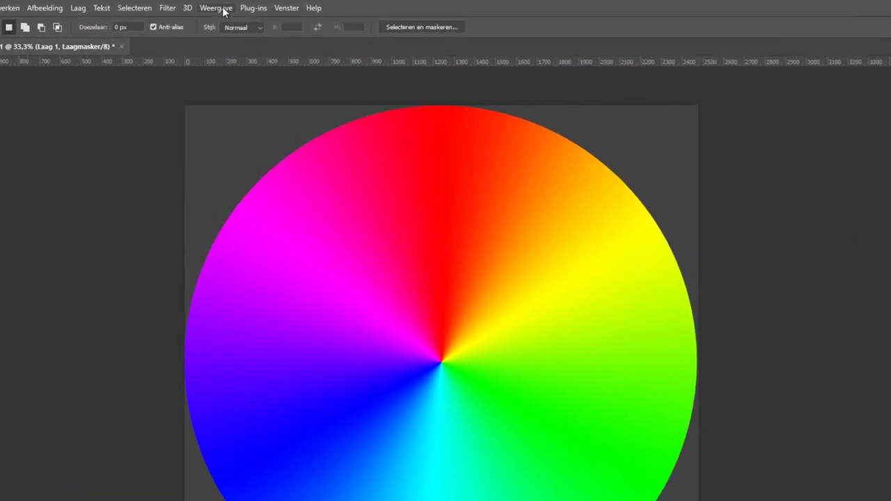
click(225, 10)
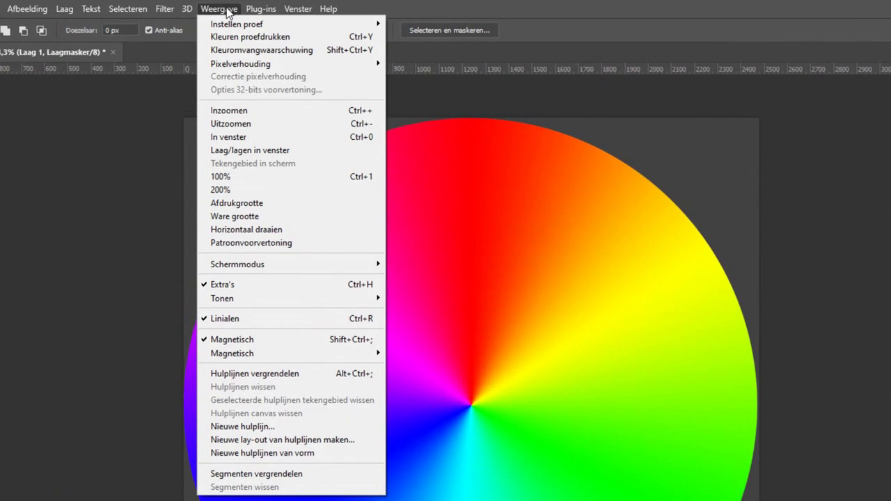
Step: Turn the rulers back on with Ctrl+R and set their units to centimetres
click(287, 320)
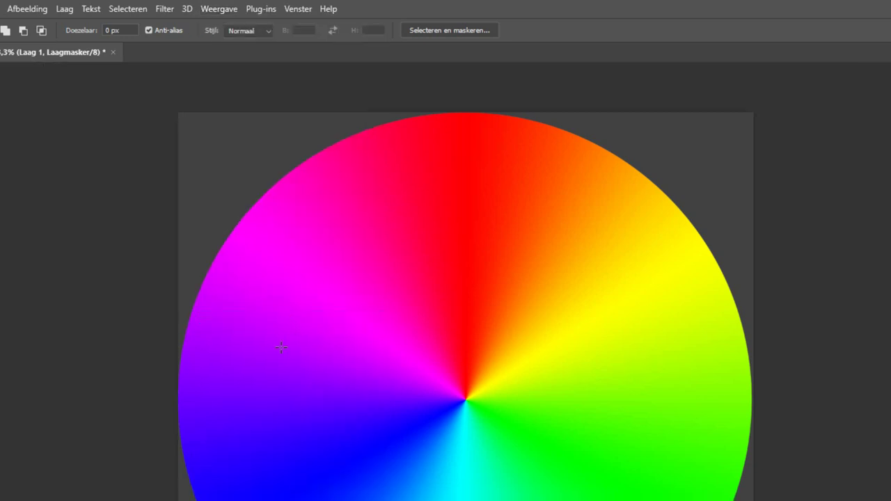
key(ctrl+r)
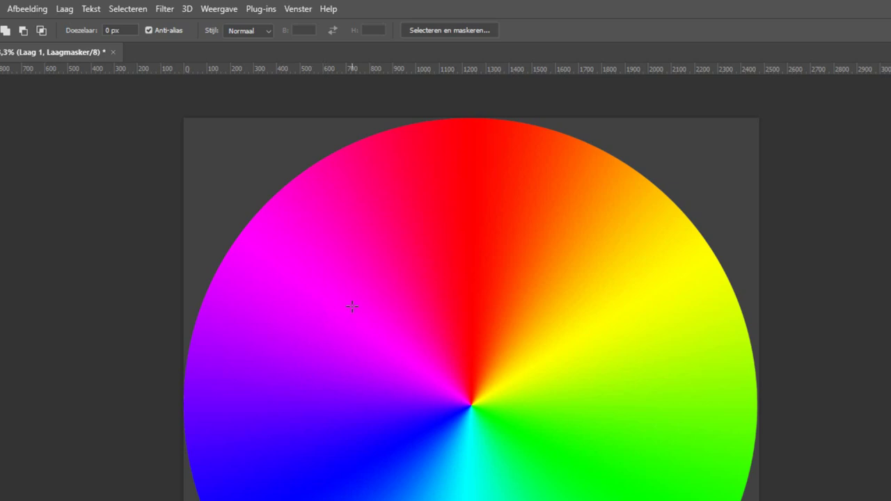
right_click(275, 75)
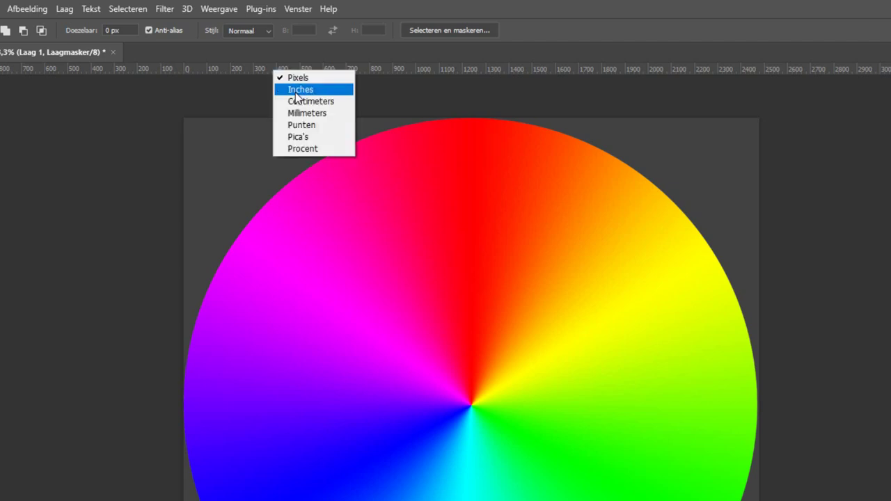
click(294, 102)
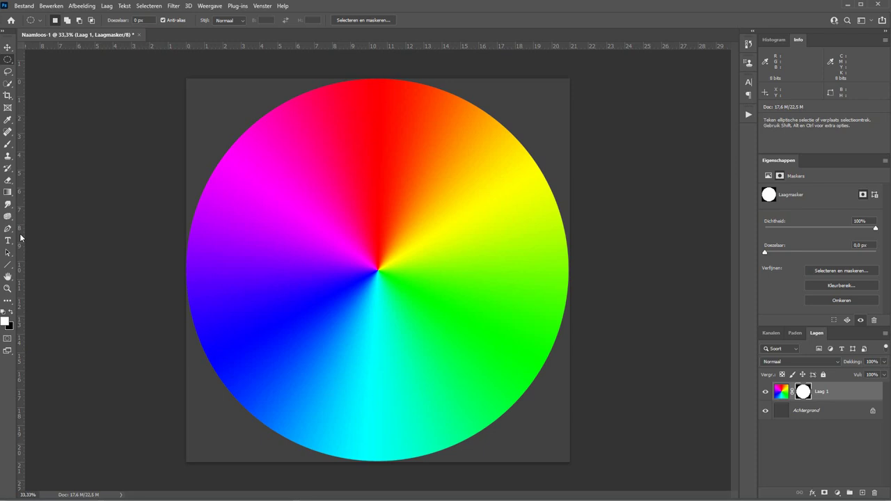
Step: Drag two vertical and two horizontal guides from the rulers to about 4 cm and 17 cm
drag(20, 238, 260, 230)
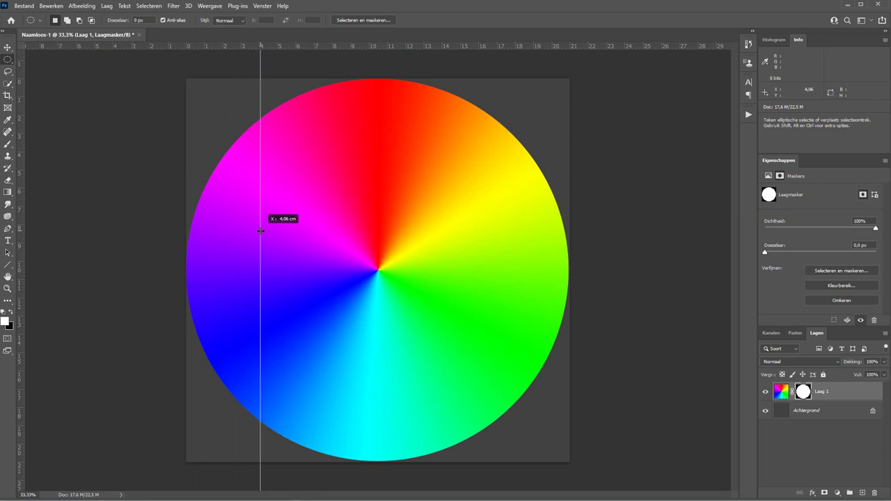
drag(260, 230, 260, 231)
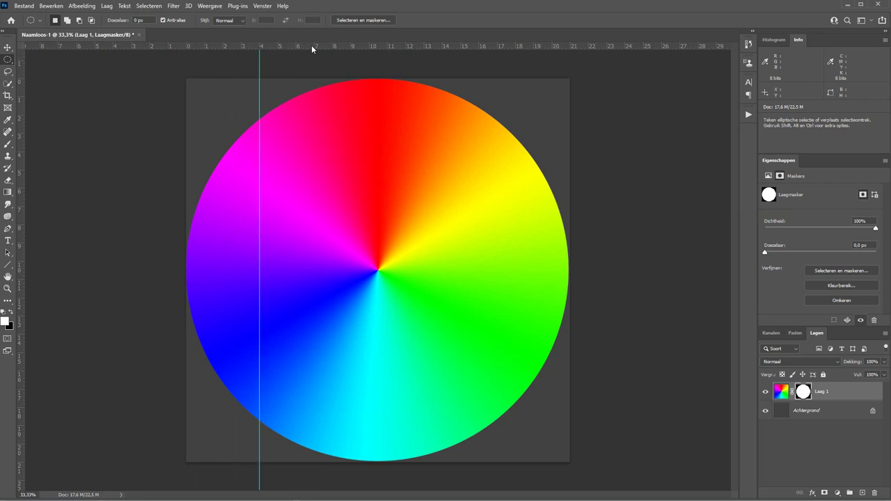
drag(312, 49, 316, 153)
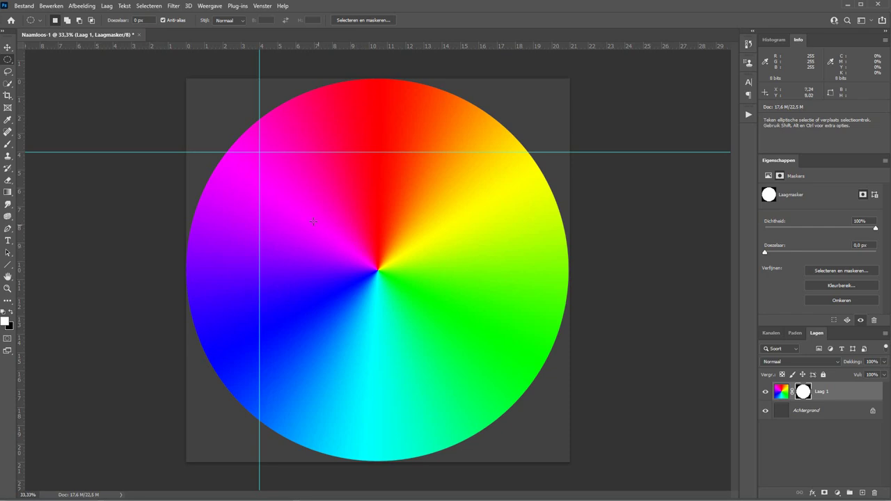
mouse_move(23, 174)
mouse_down()
mouse_move(241, 174)
mouse_move(498, 199)
mouse_up()
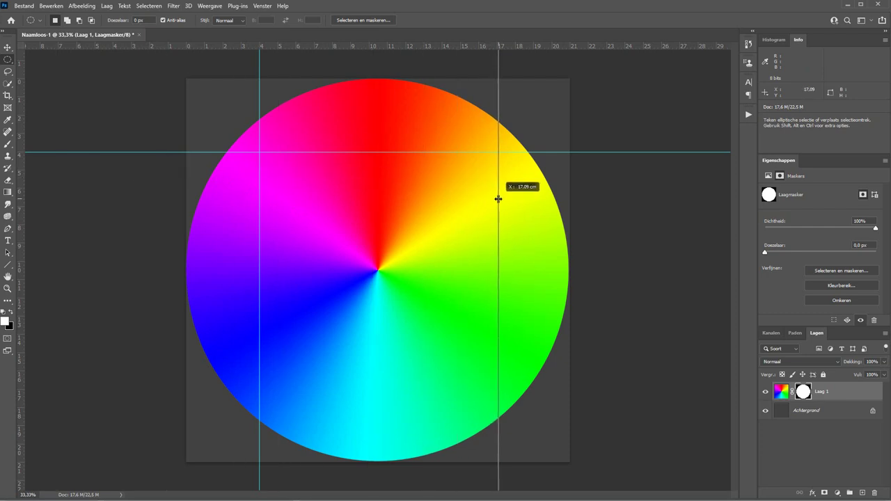
drag(498, 199, 496, 199)
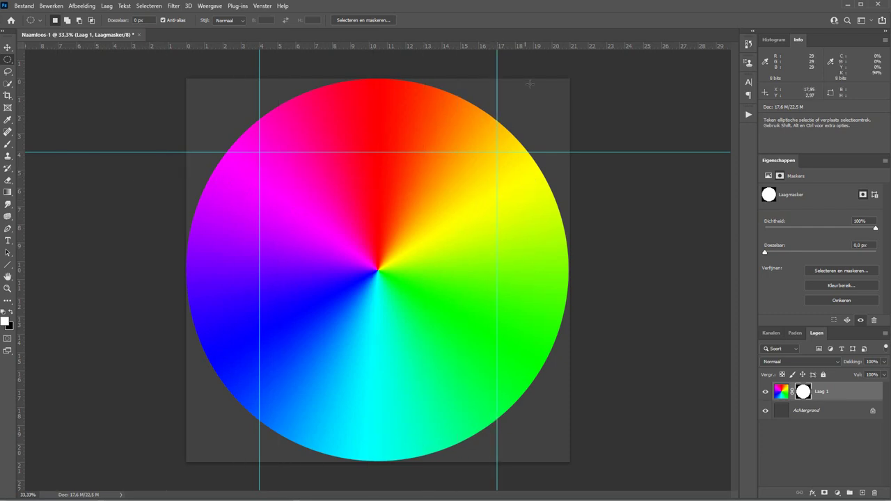
drag(540, 43, 561, 389)
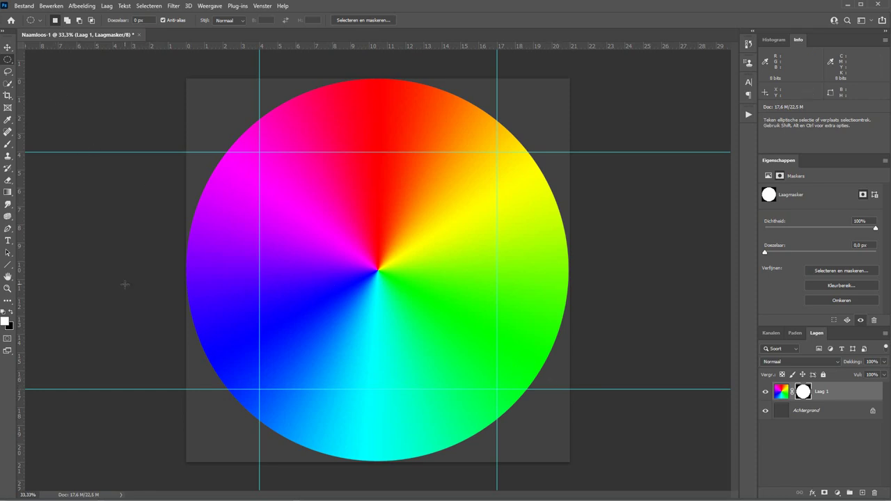
Step: Zoom into the top-left guide crossing and set the top horizontal guide to exactly 4 cm
key(z)
drag(241, 136, 281, 171)
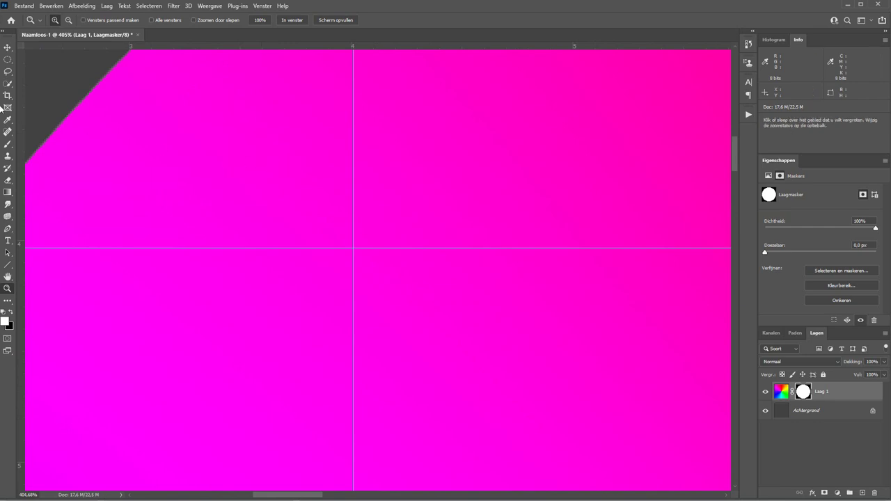
click(8, 48)
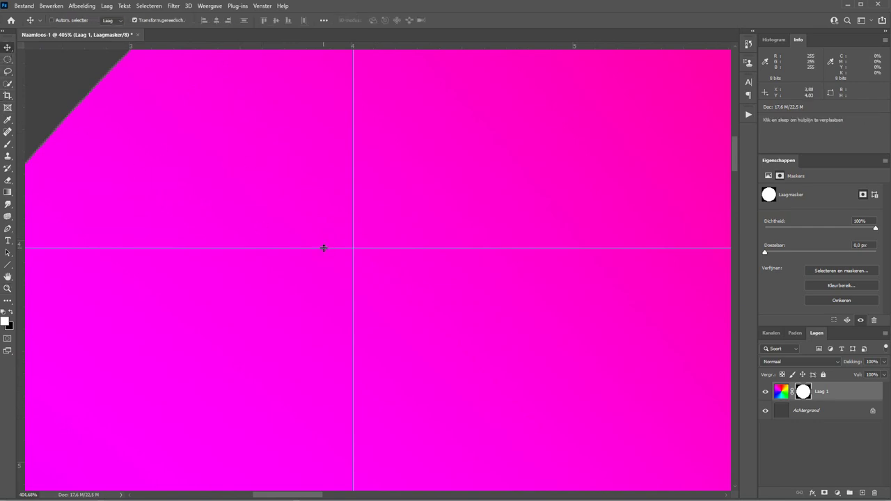
drag(324, 248, 351, 230)
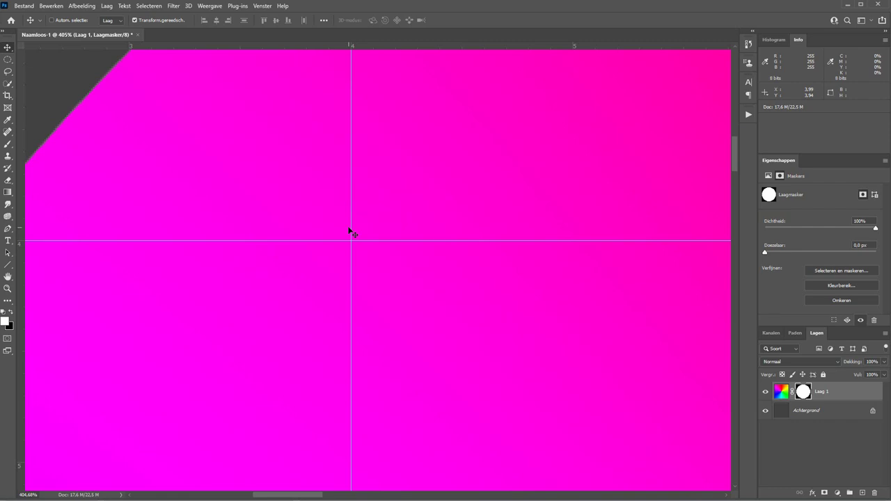
Step: Set the right and bottom guides to exactly 17 cm, then fit the view
key(h)
drag(350, 231, 512, 404)
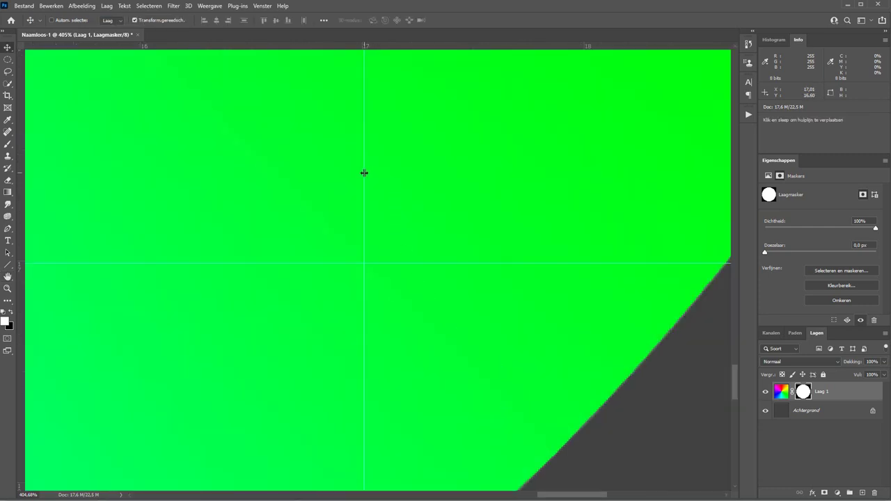
drag(364, 172, 363, 174)
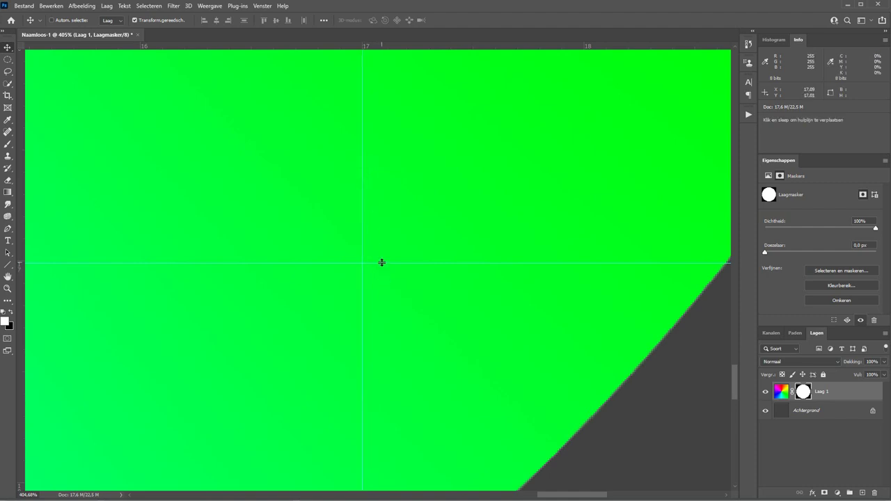
drag(381, 263, 382, 262)
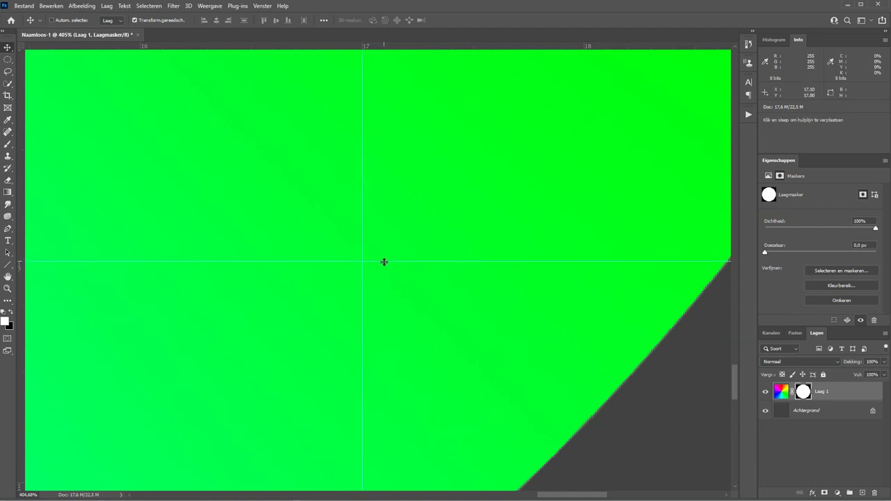
key(ctrl+0)
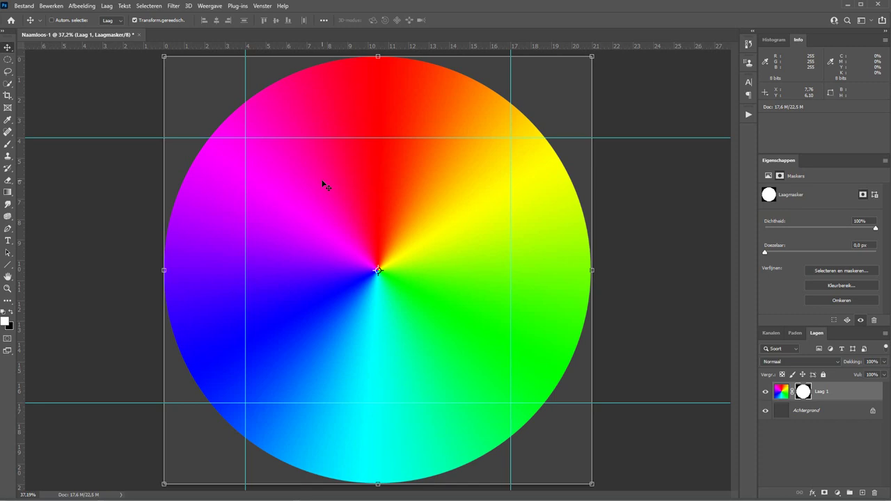
Step: Select a circle between the guide crossings and fill it black in the mask to hollow the wheel
click(8, 60)
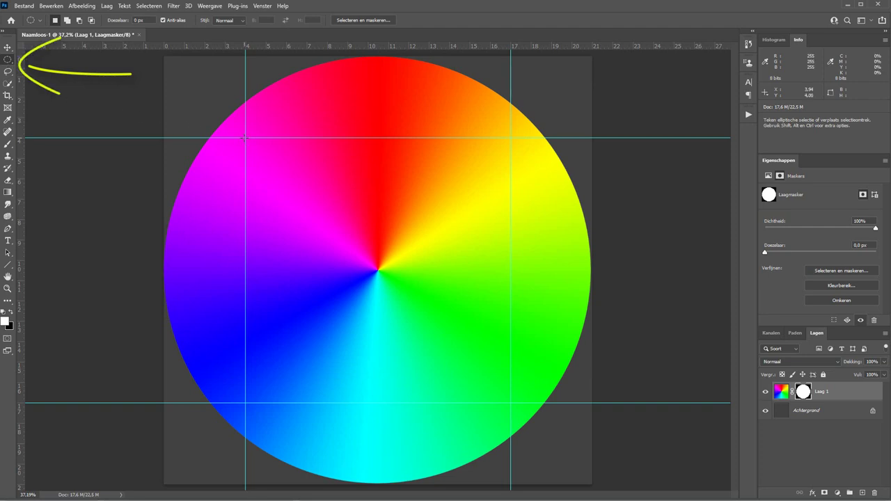
mouse_move(245, 138)
mouse_down()
mouse_move(465, 386)
mouse_move(510, 402)
mouse_up()
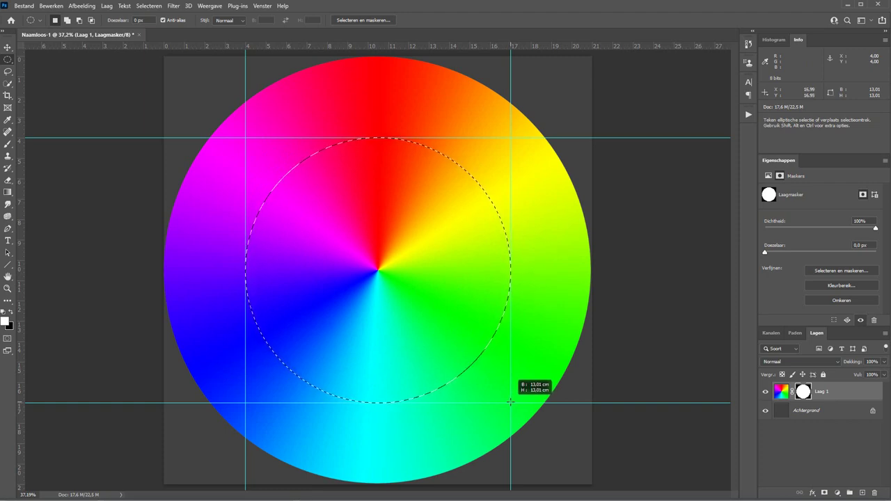
drag(511, 401, 512, 402)
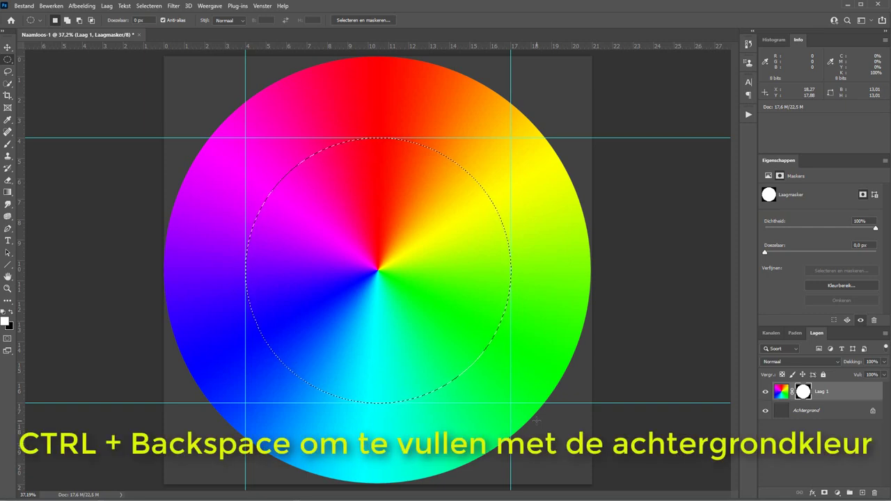
key(ctrl+BackSpace)
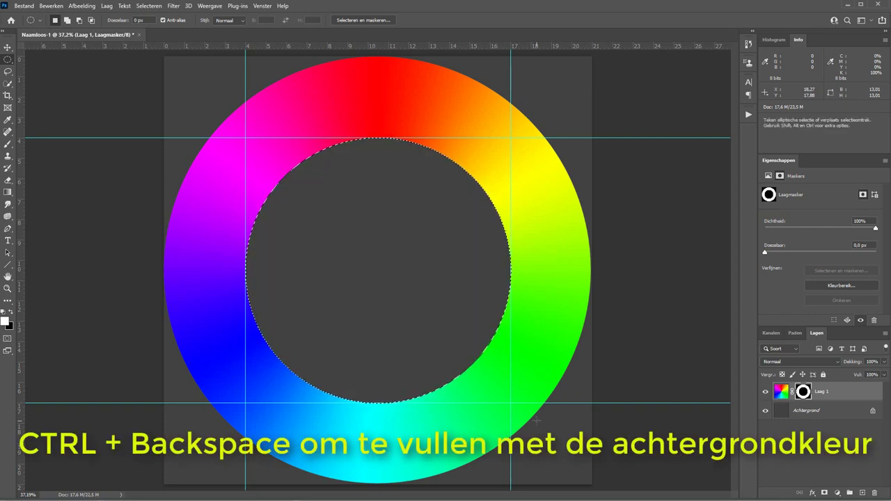
Step: Deselect the circle with Ctrl+D and clear all guides via Weergave > Hulplijnen wissen
key(ctrl+d)
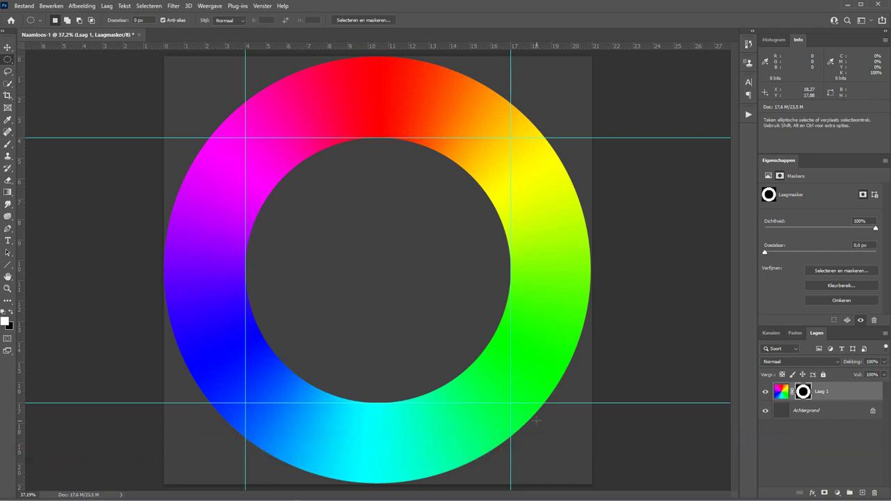
click(211, 6)
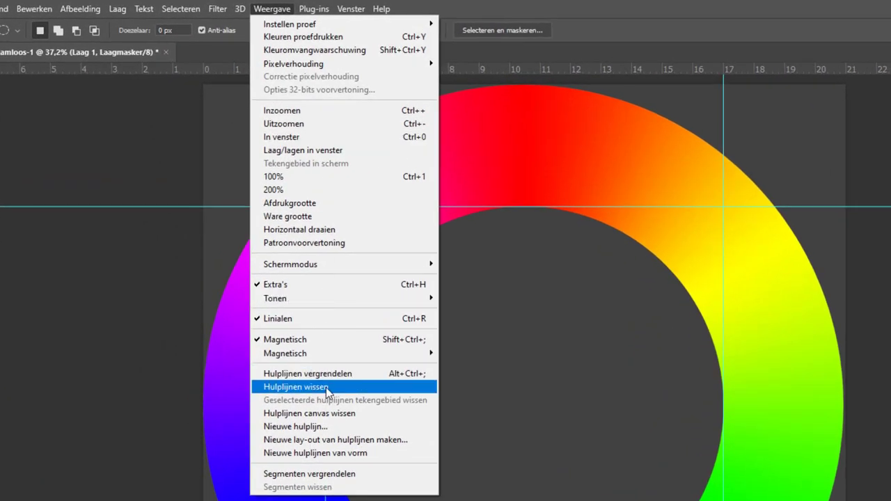
click(323, 387)
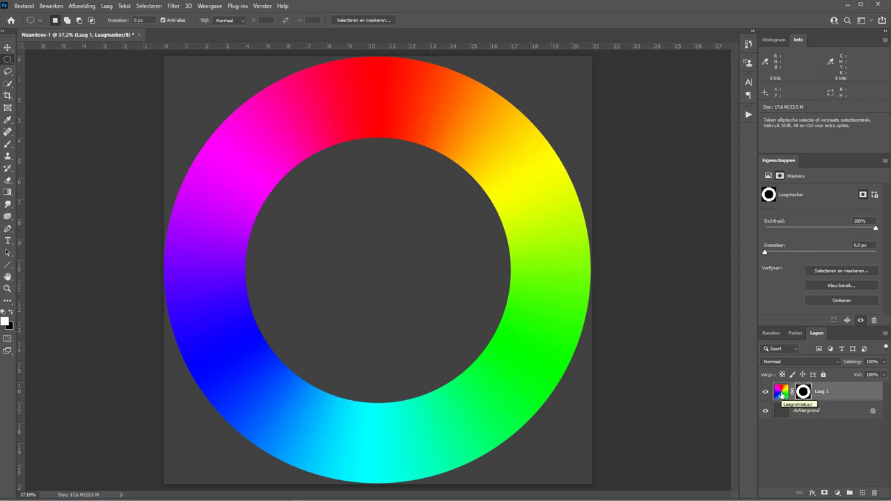
Step: Free-transform Laag 1's pixels, rotating the ring a half-turn so red sits at the bottom
click(781, 393)
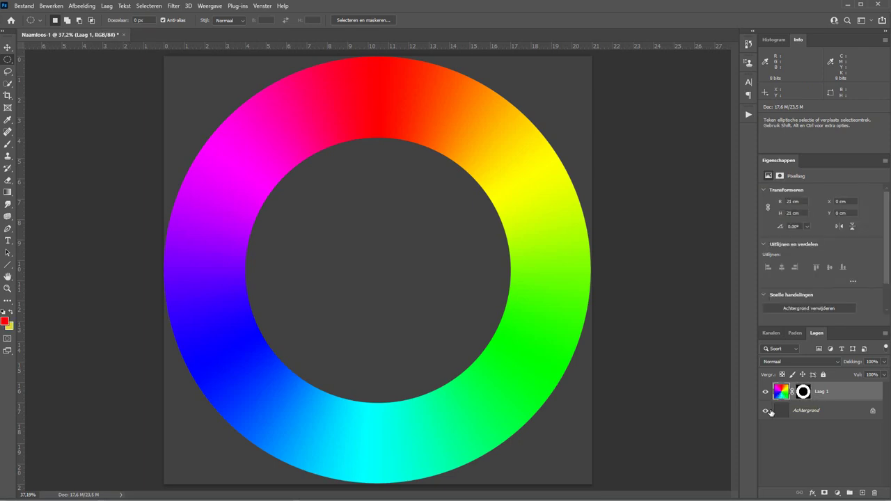
click(6, 48)
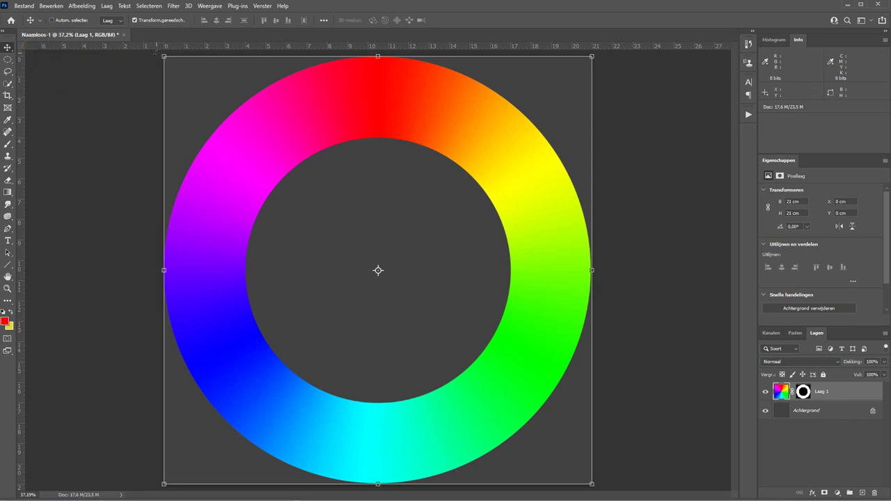
key(ctrl+t)
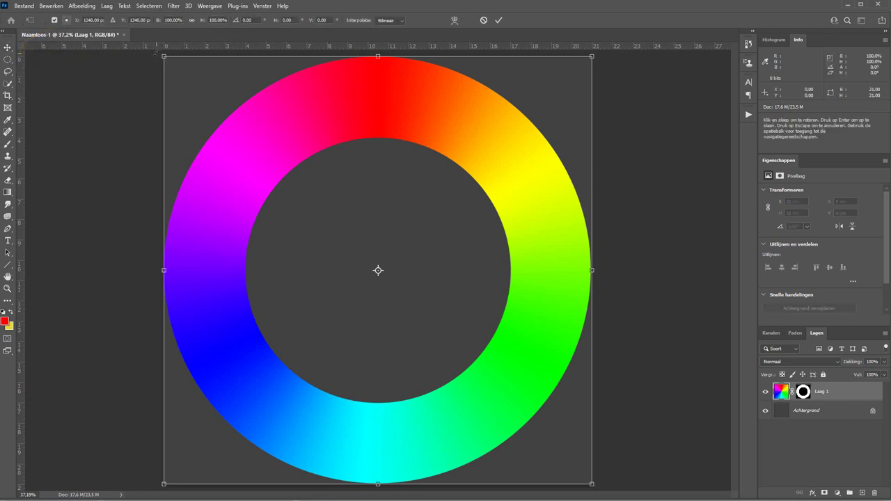
drag(155, 54, 75, 255)
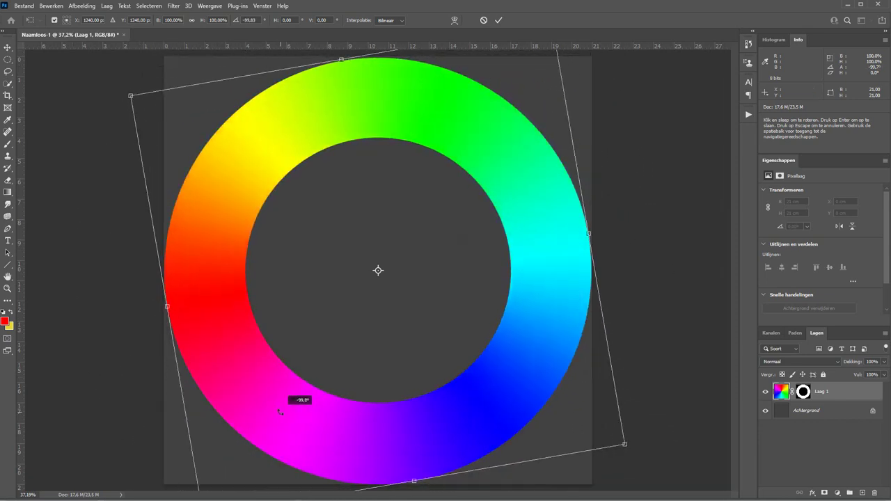
mouse_move(75, 255)
mouse_down()
mouse_move(385, 403)
mouse_move(557, 327)
mouse_move(577, 327)
mouse_move(592, 358)
mouse_move(562, 437)
mouse_move(570, 446)
mouse_up()
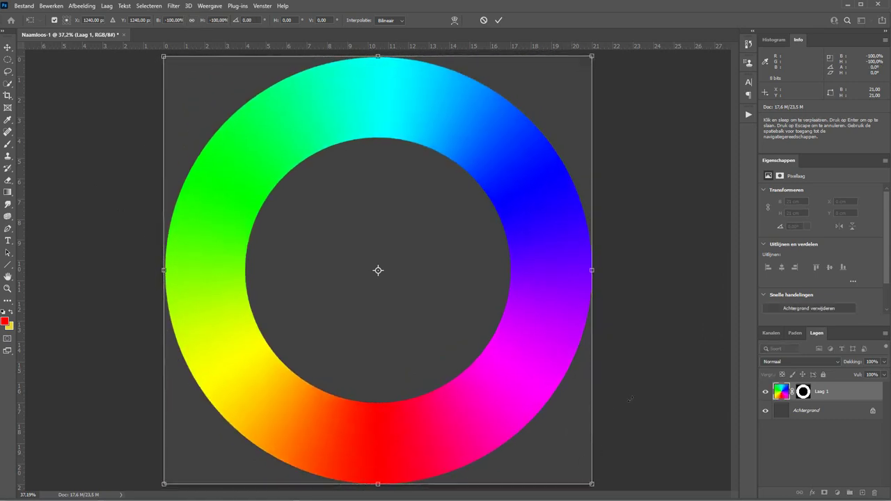
Step: Commit the ring's rotation and add a Volle kleur fill layer
click(498, 21)
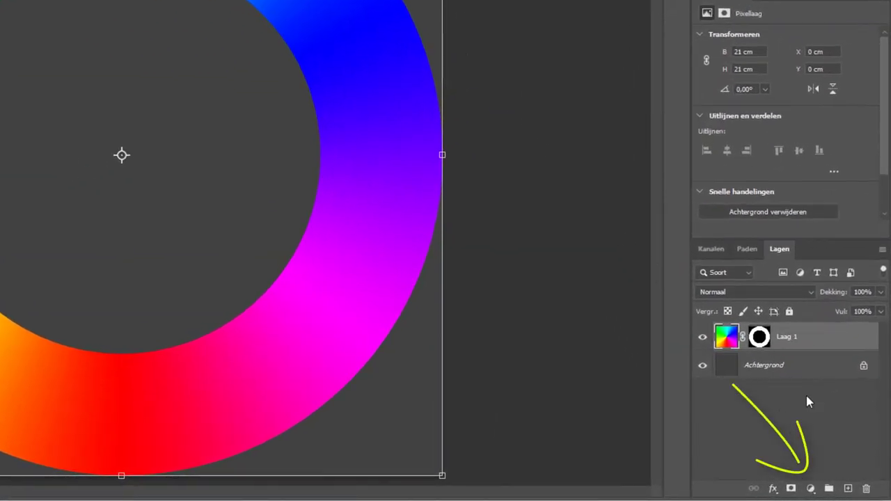
click(810, 488)
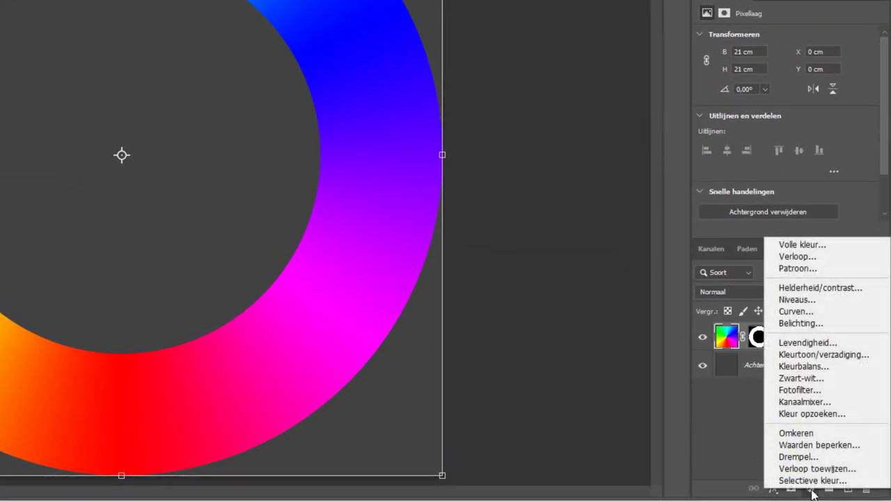
click(800, 244)
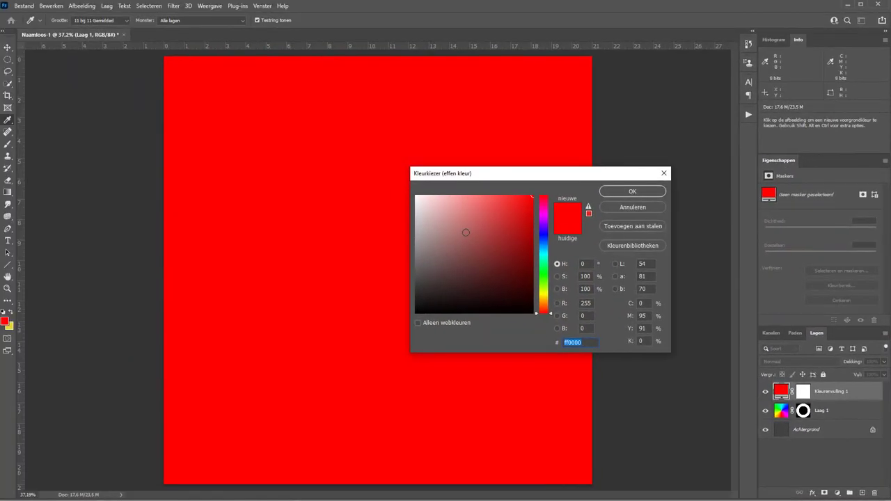
Step: Make the fill light grey (#aaaaaa) and move Kleurenvulling 1 below Laag 1
click(415, 247)
drag(415, 247, 419, 234)
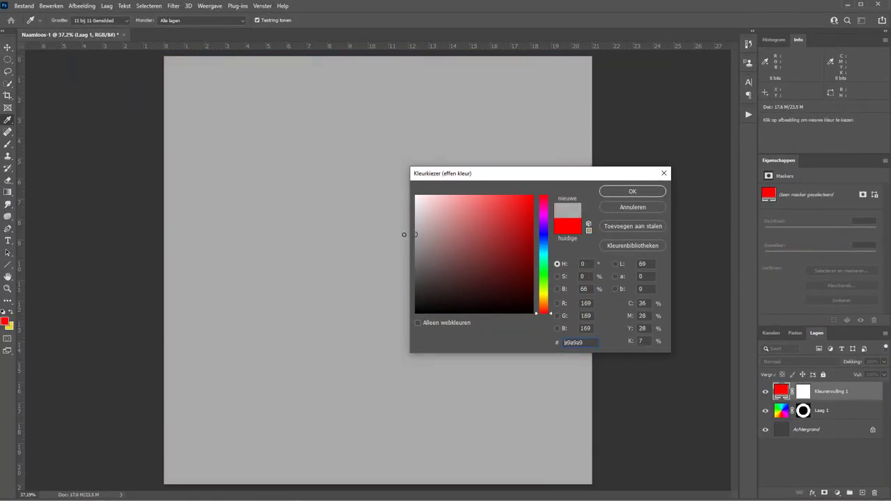
click(632, 191)
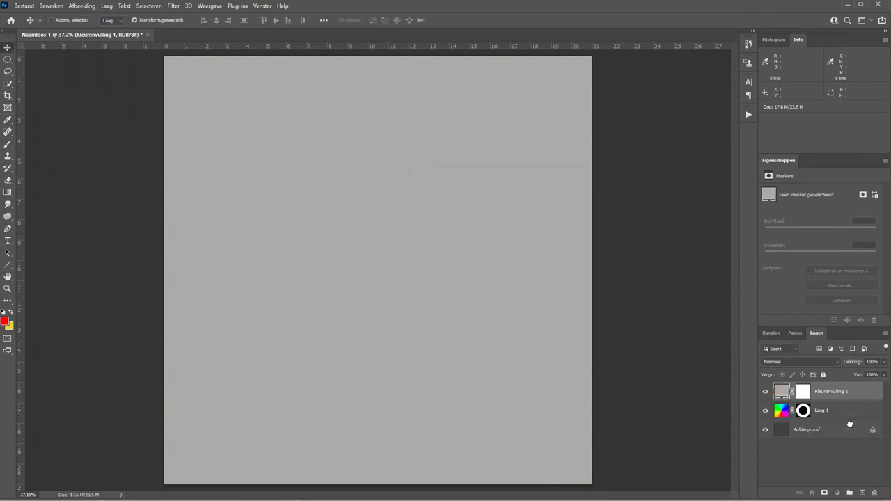
drag(845, 393, 845, 422)
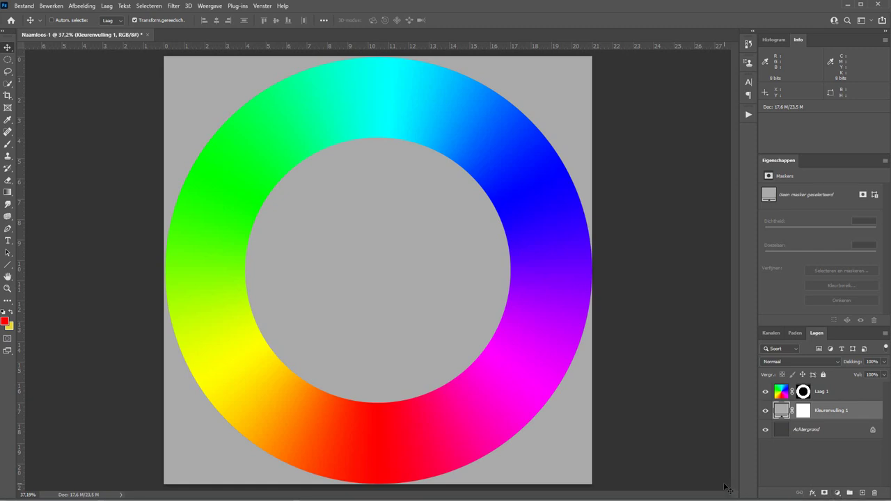
Step: Enter a Canvasgrootte width of 29,7 cm with the height at 21 cm
key(ctrl)
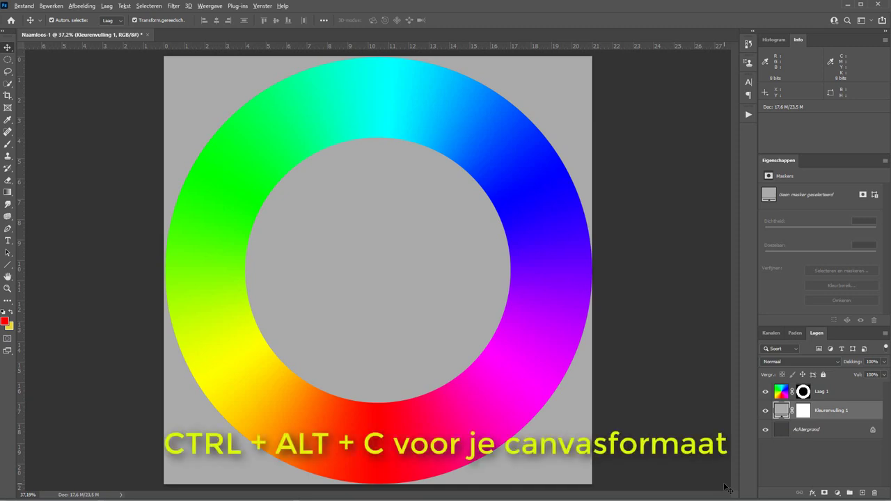
key(ctrl+alt+c)
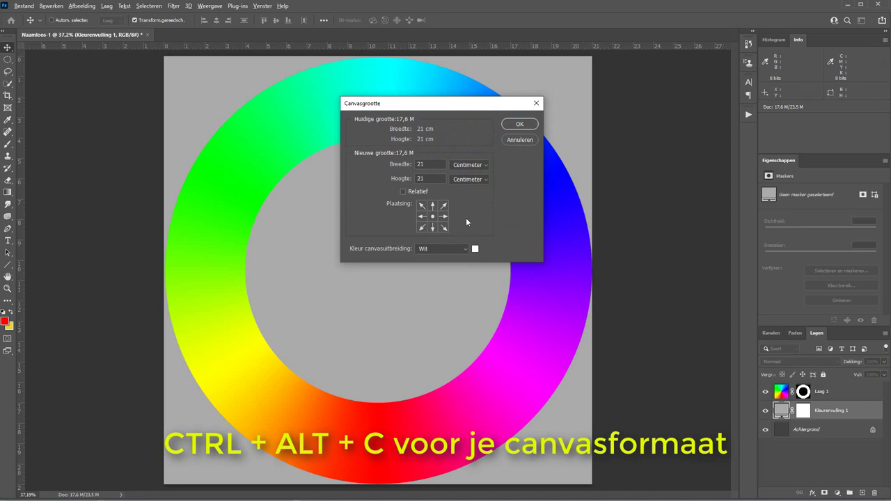
double_click(420, 165)
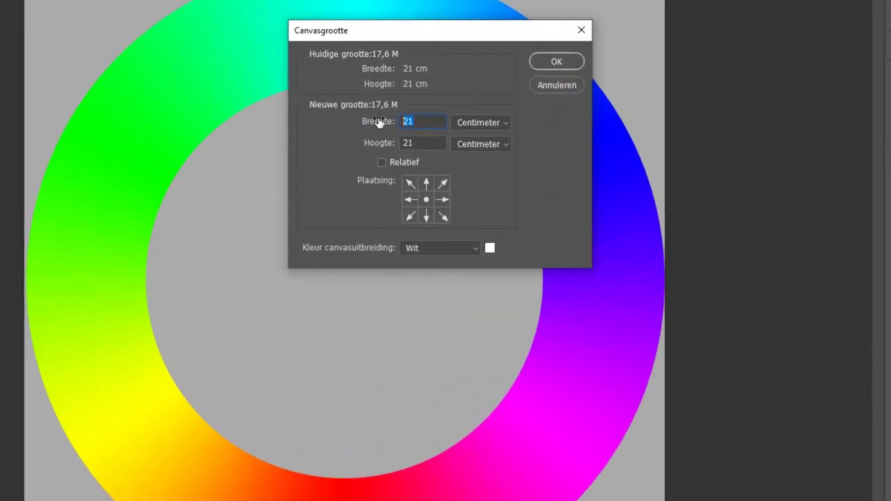
text(29,7)
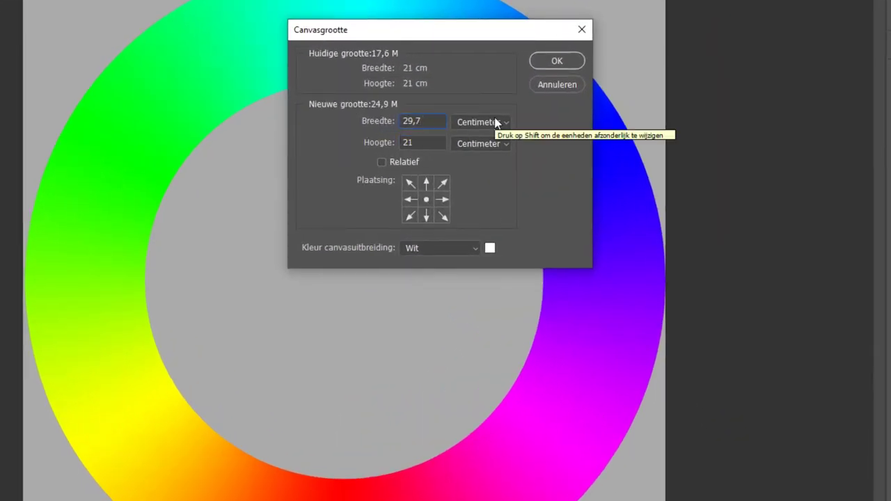
click(546, 63)
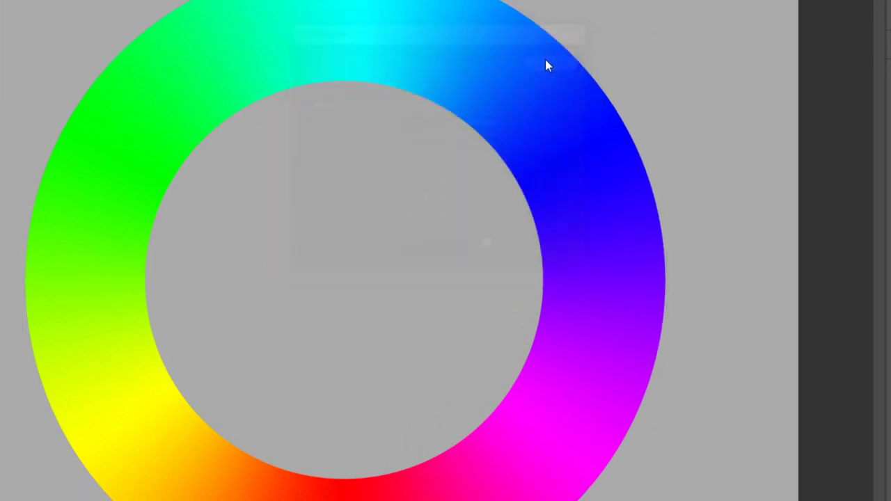